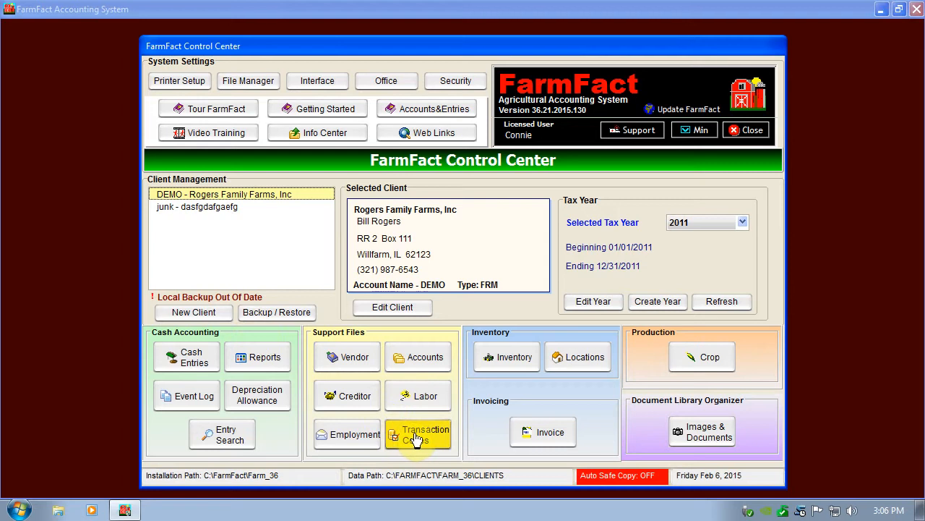
- Select the junk client and view its vendor file for the 2015 tax year, closing it without changes
click(215, 210)
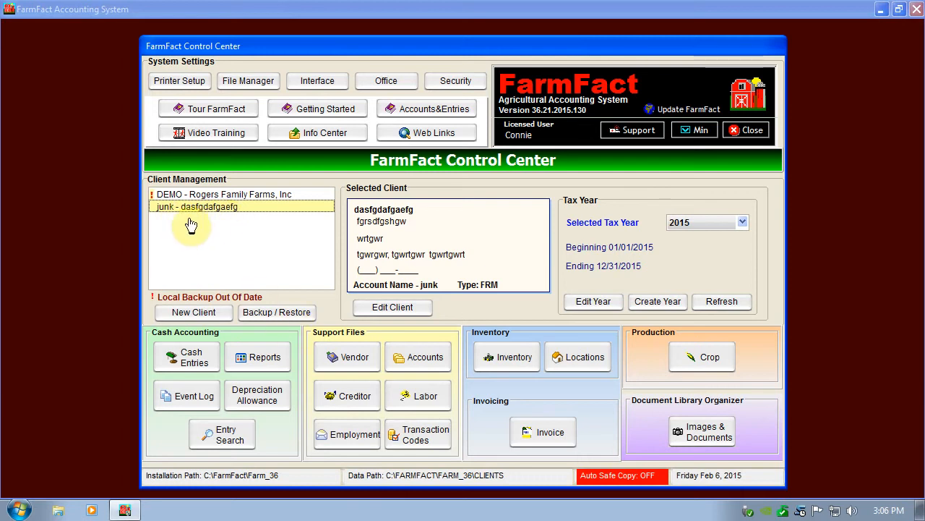
click(346, 358)
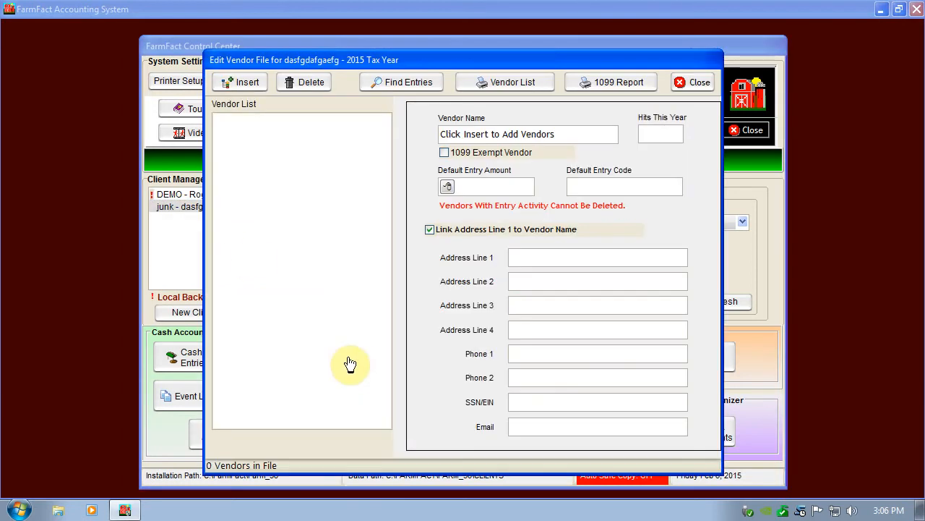
key(Escape)
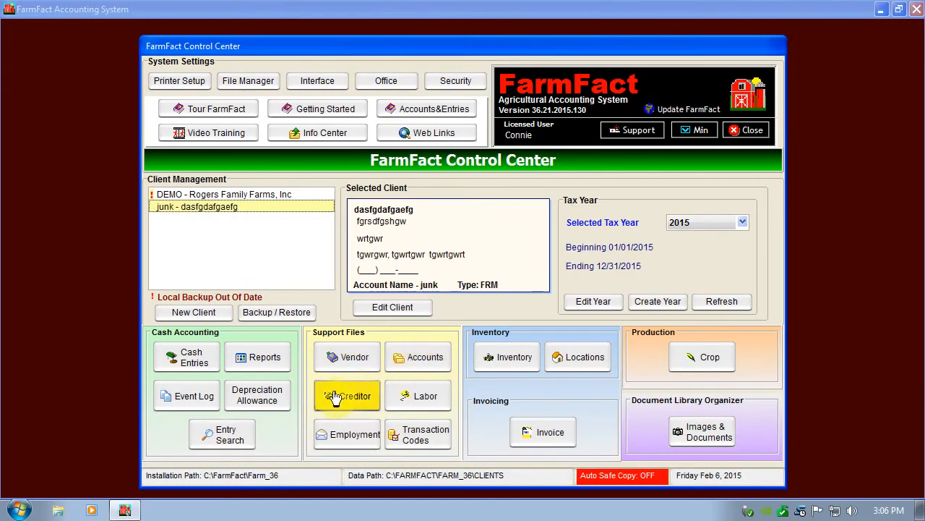
- Examine the expense and income codes in the junk client's transaction code categories, from Crop Production down the list, and close the chart
click(414, 434)
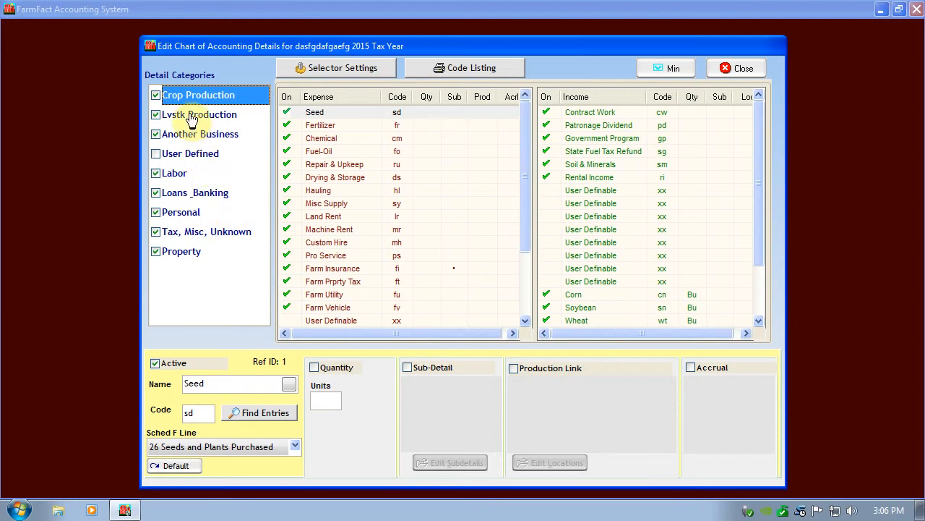
key(Down)
key(Down)
key(Down)
key(Down)
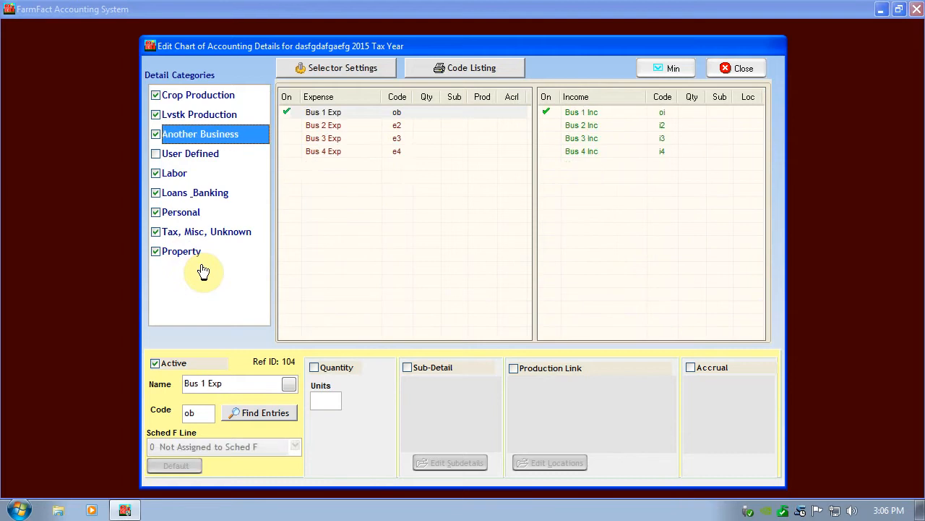
key(Down)
key(Down)
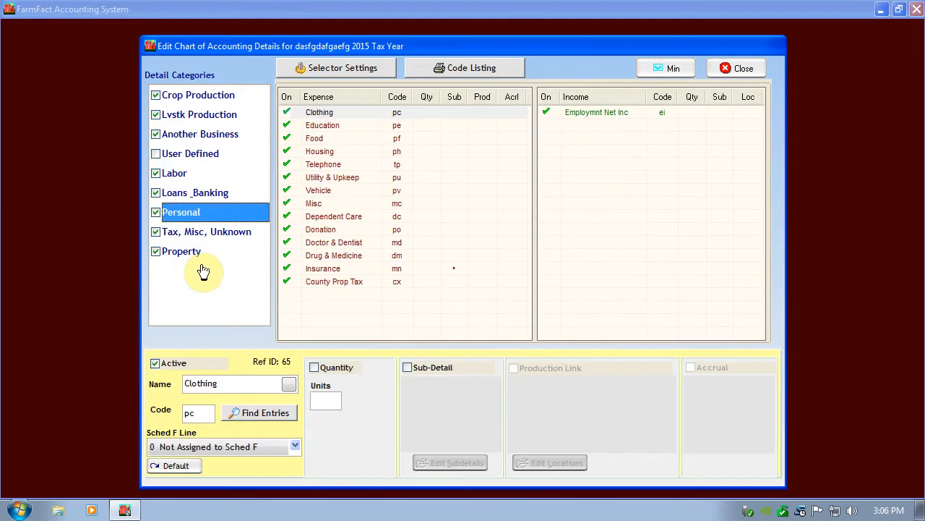
key(Down)
key(Up)
key(Up)
key(Up)
key(Up)
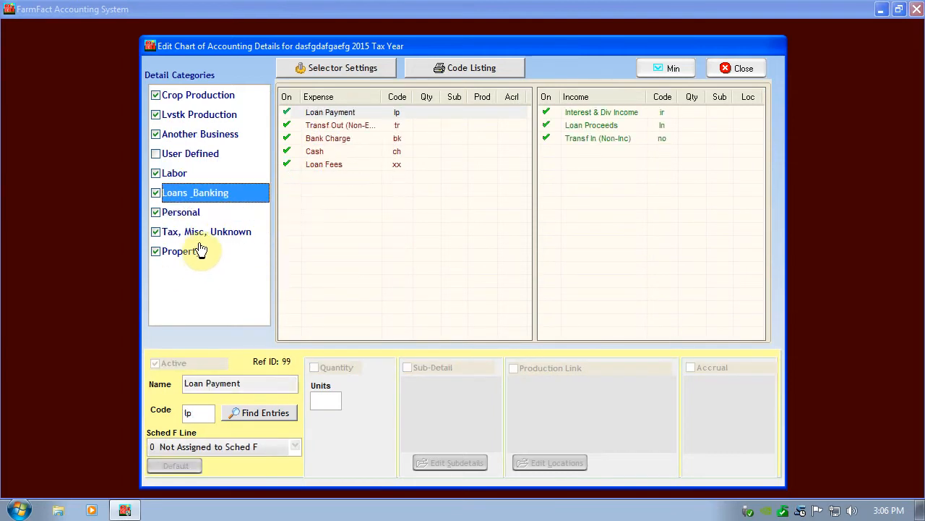
key(Up)
key(Up)
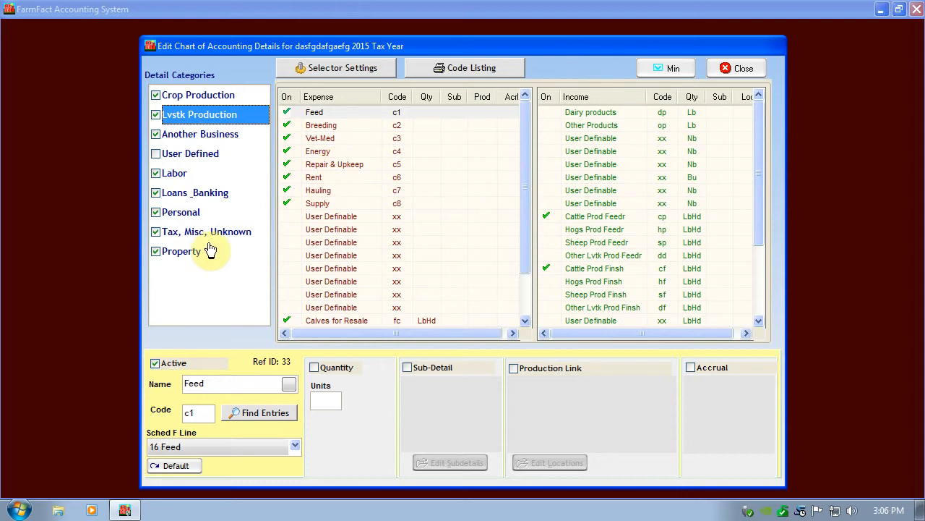
key(Down)
key(Down)
key(Up)
key(Up)
key(Up)
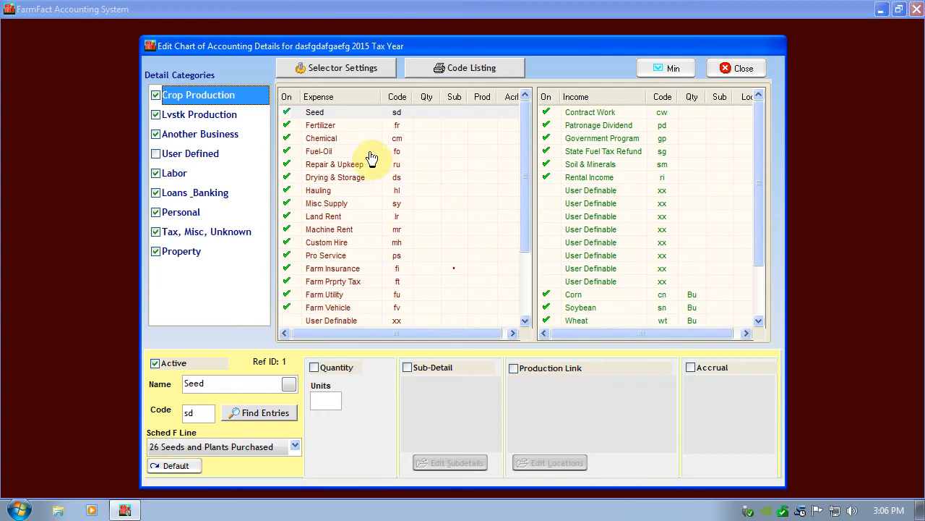
click(731, 70)
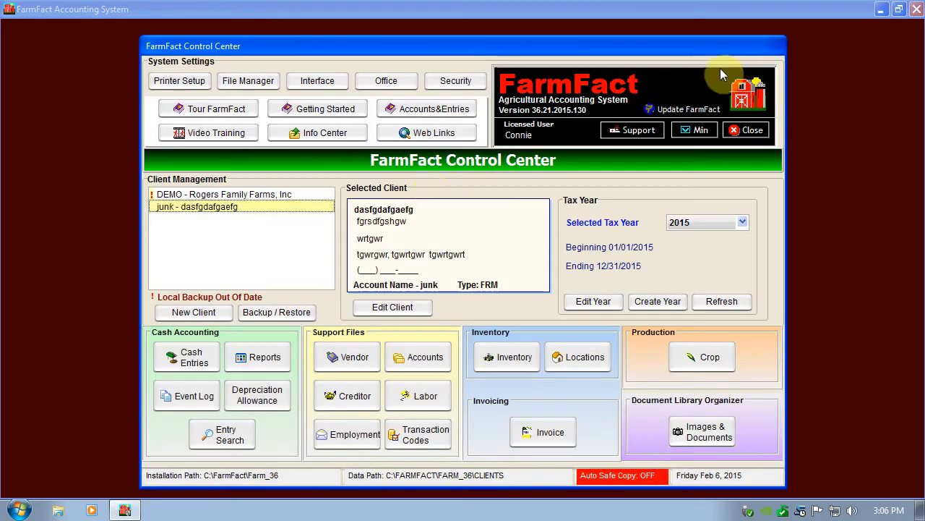
- Examine the quantity, sub-detail, production link and accrual settings of the Crop Production expense codes for the DEMO - Rogers Family Farms client
click(279, 198)
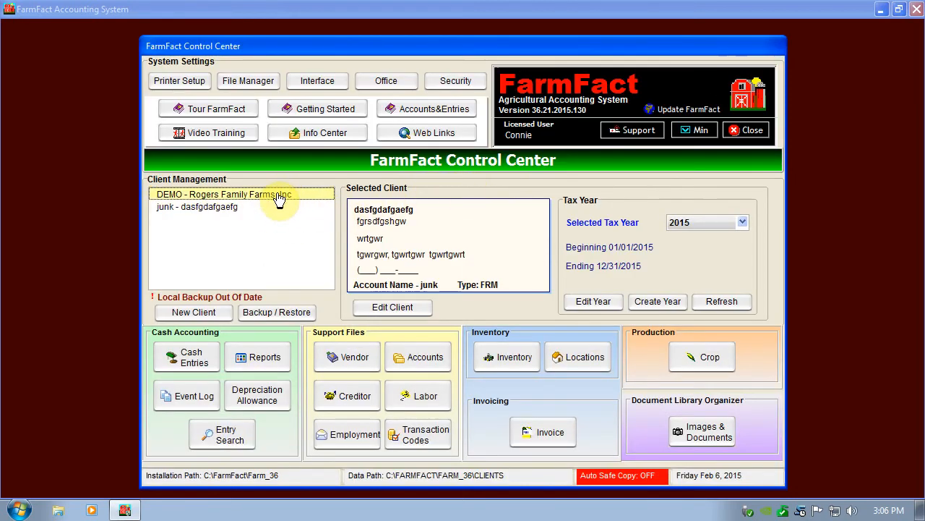
click(423, 442)
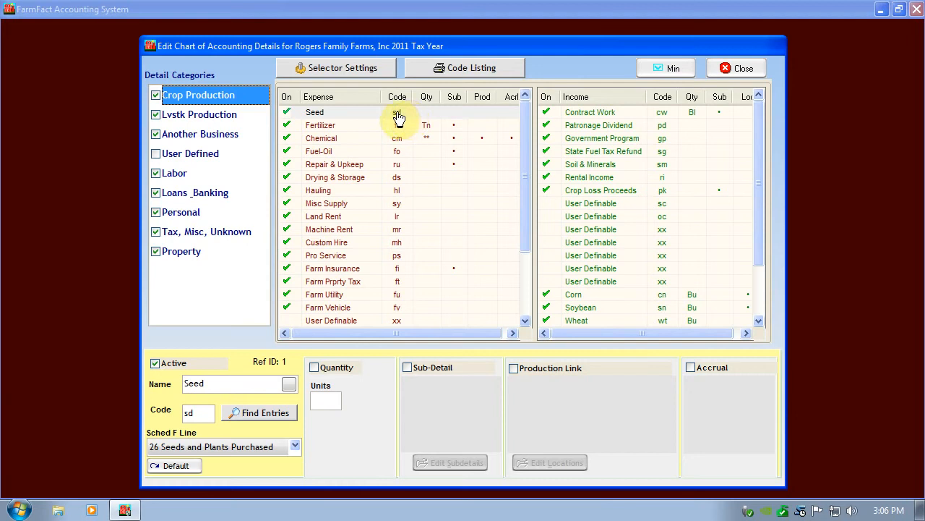
click(361, 117)
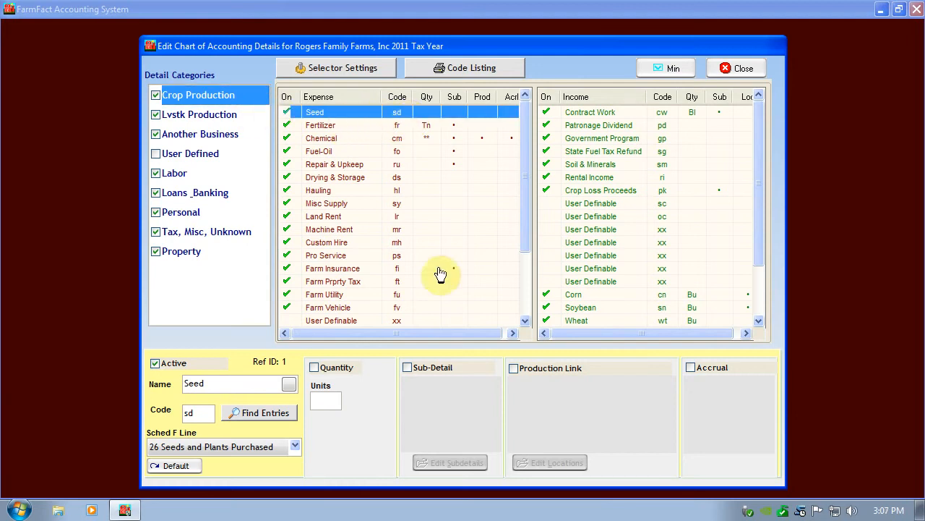
click(383, 165)
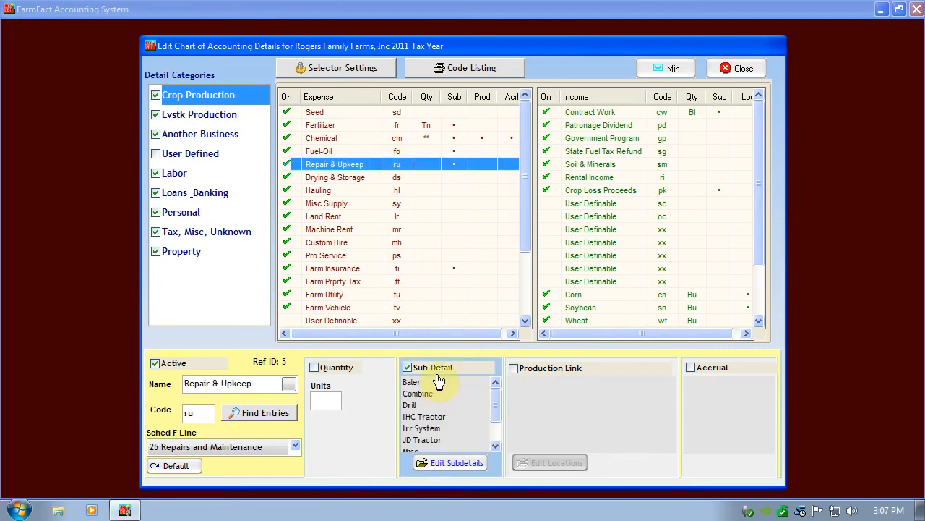
click(423, 126)
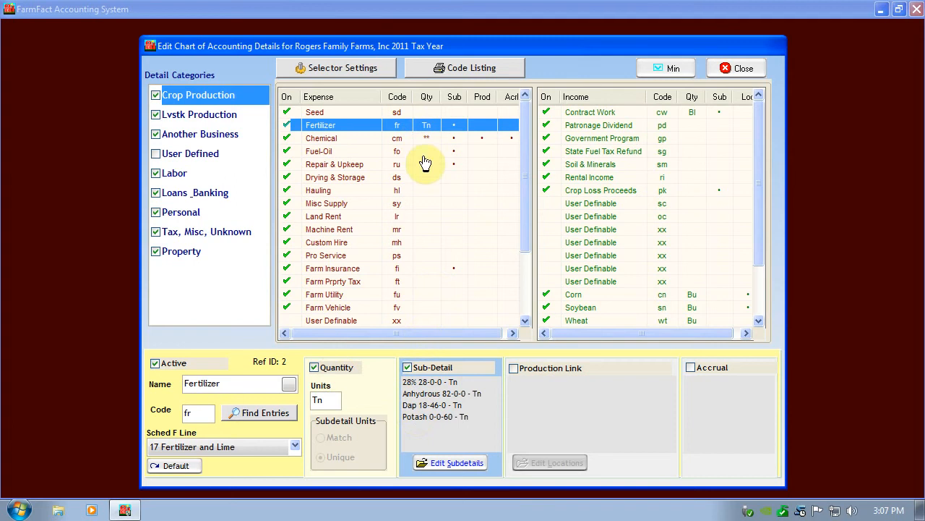
click(424, 139)
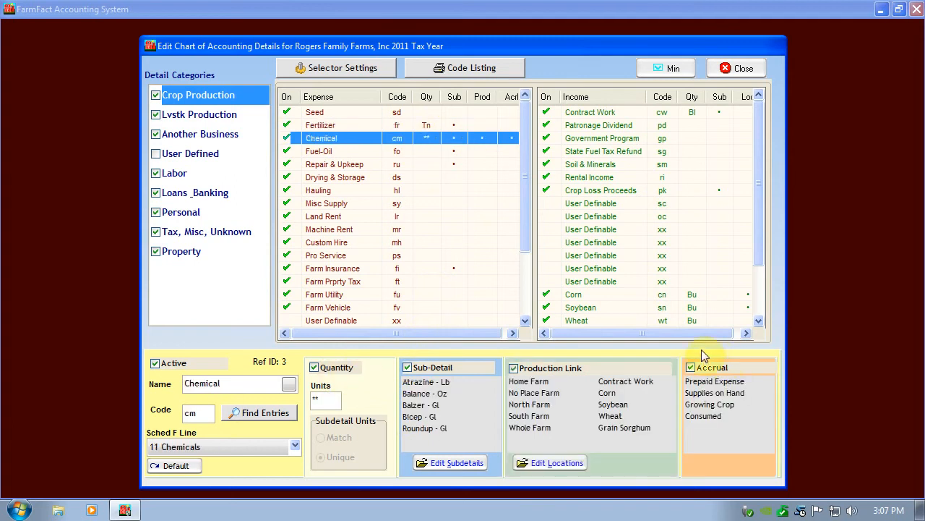
click(429, 114)
click(738, 67)
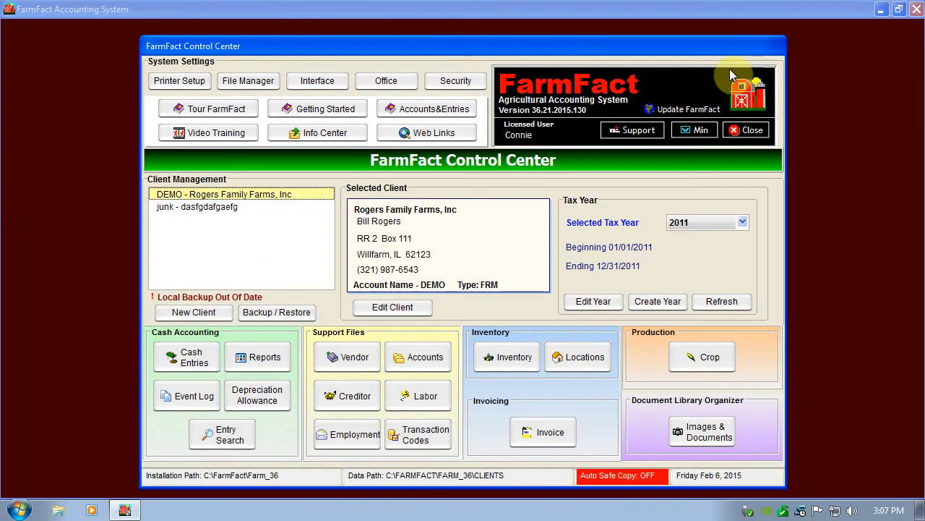
- Open the WillFarm County Natl Bank account register from the cash entries and start a new check
click(190, 358)
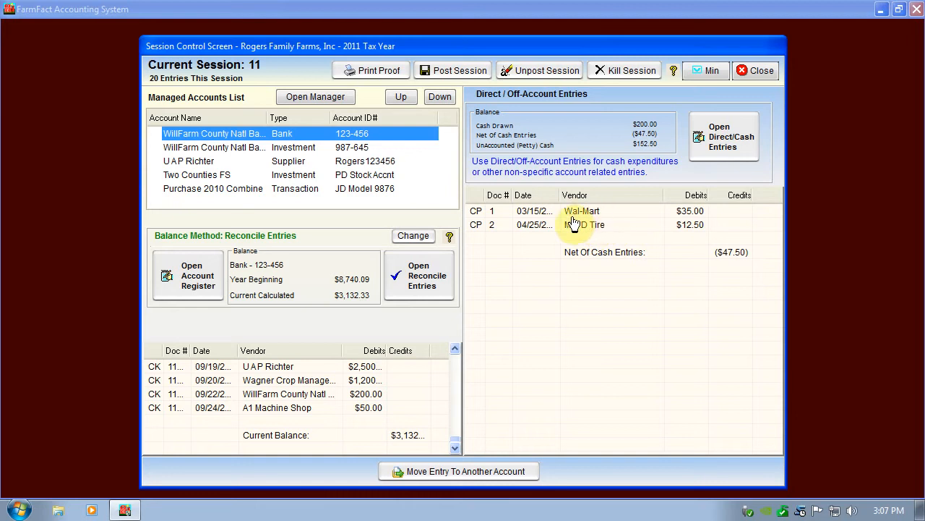
click(187, 282)
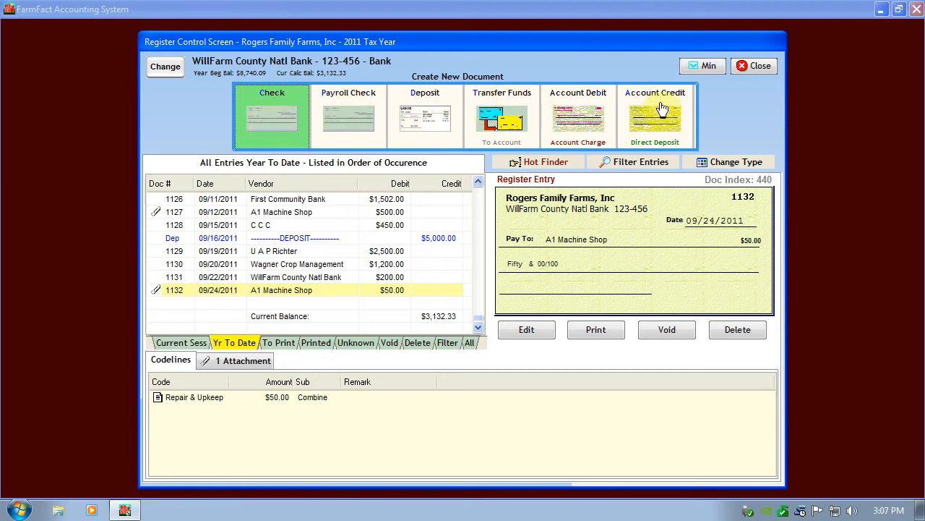
click(272, 119)
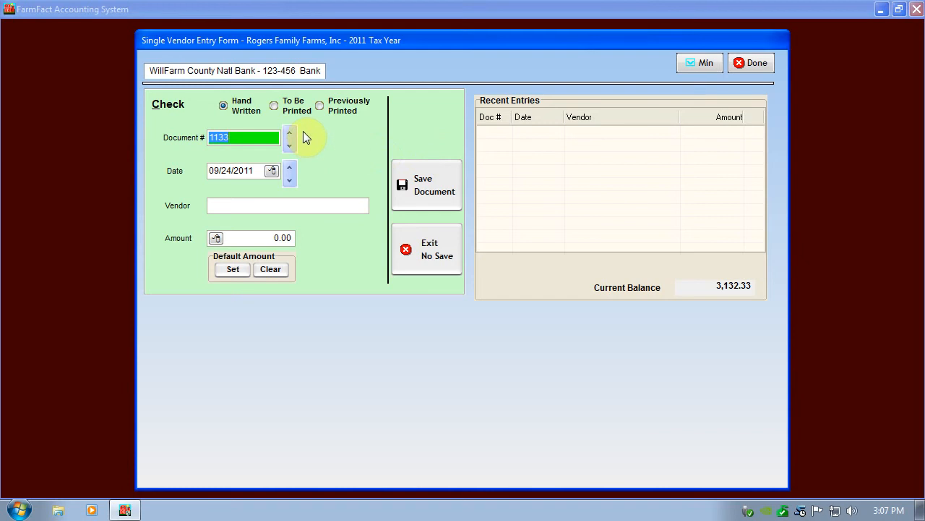
- Date the hand-written check 09/26/2011, choose Wal-Mart as the vendor and set the amount to 45.00
key(Tab)
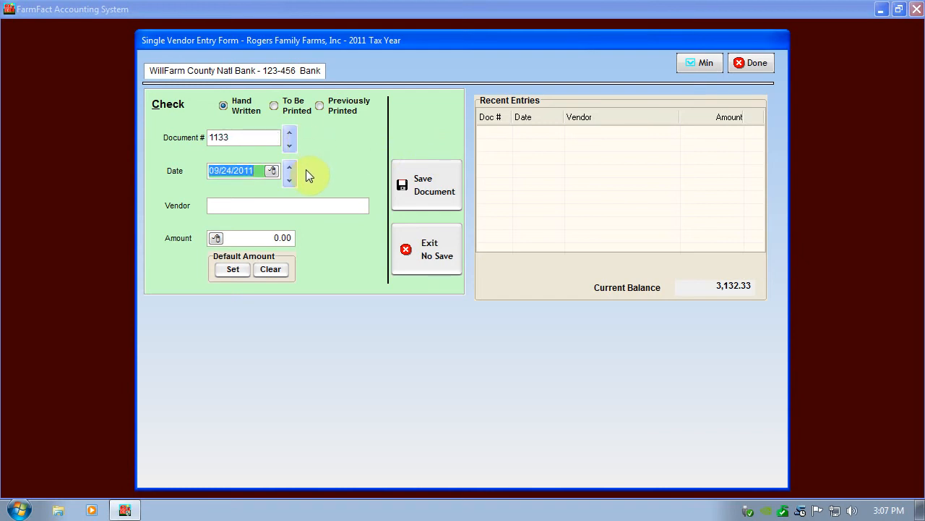
key(Up)
key(Tab)
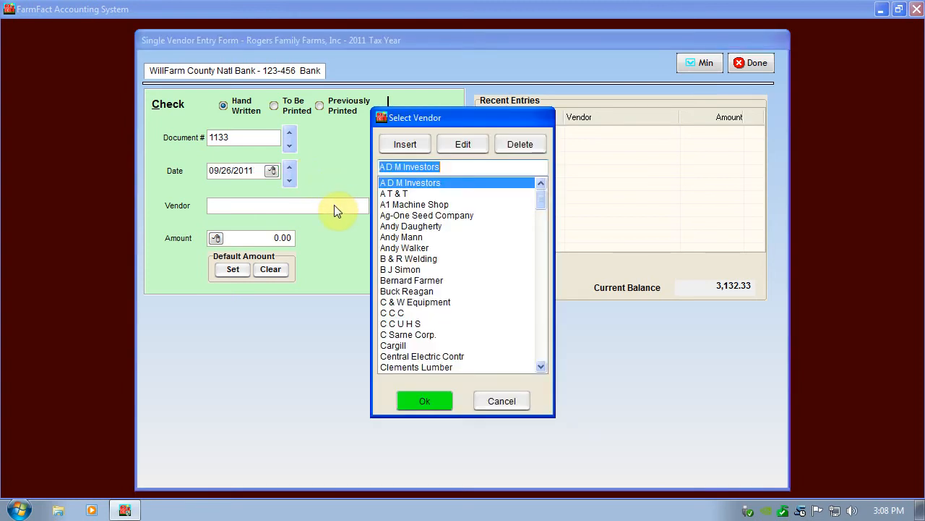
text(Wal-Mart)
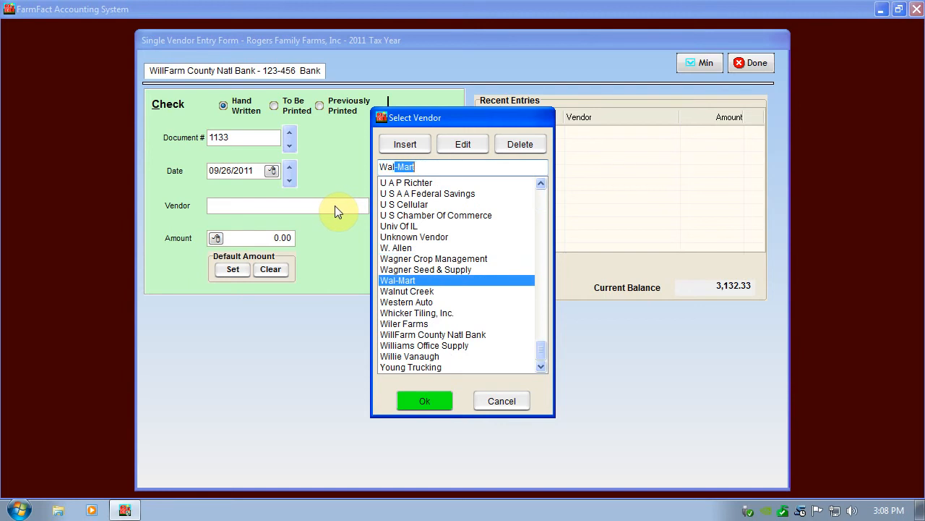
key(Return)
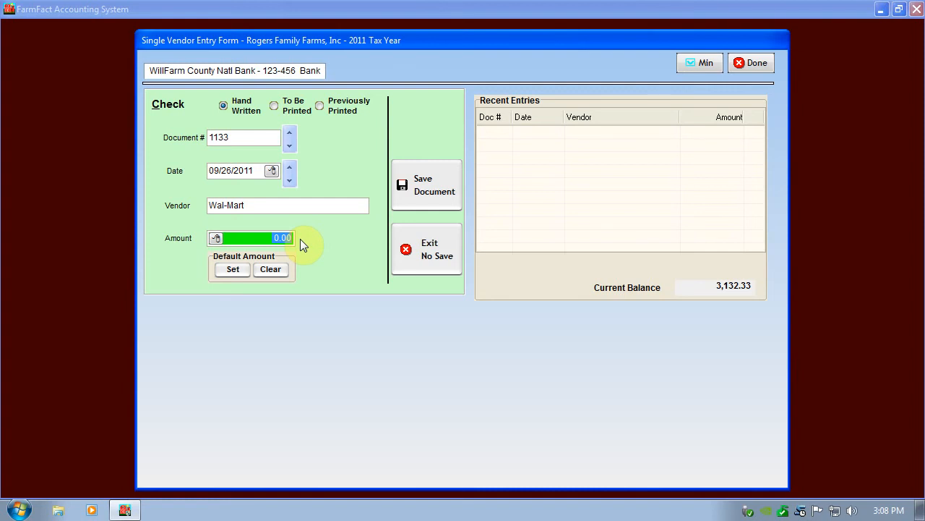
text(45)
key(Return)
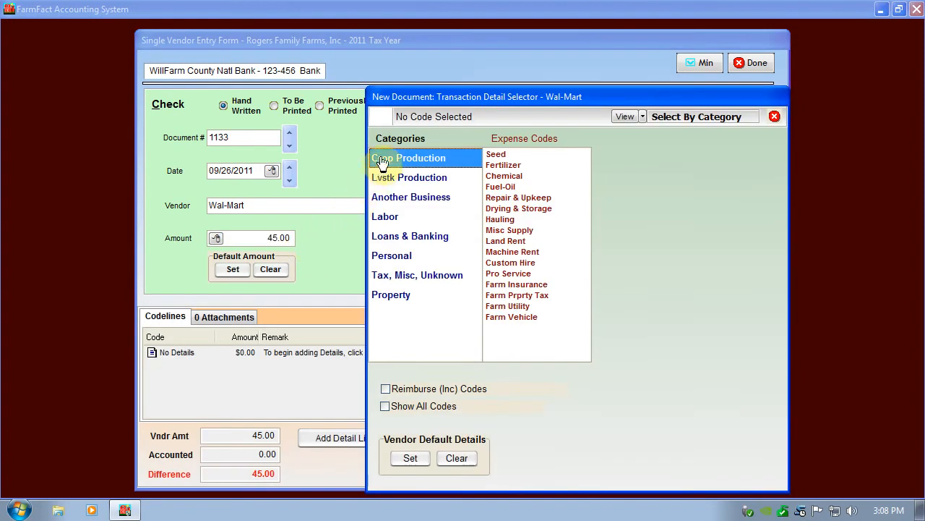
- Code the full 45.00 to Food in the Personal category and save the Wal-Mart check
key(Down)
key(Down)
key(Down)
key(Down)
key(Down)
key(Down)
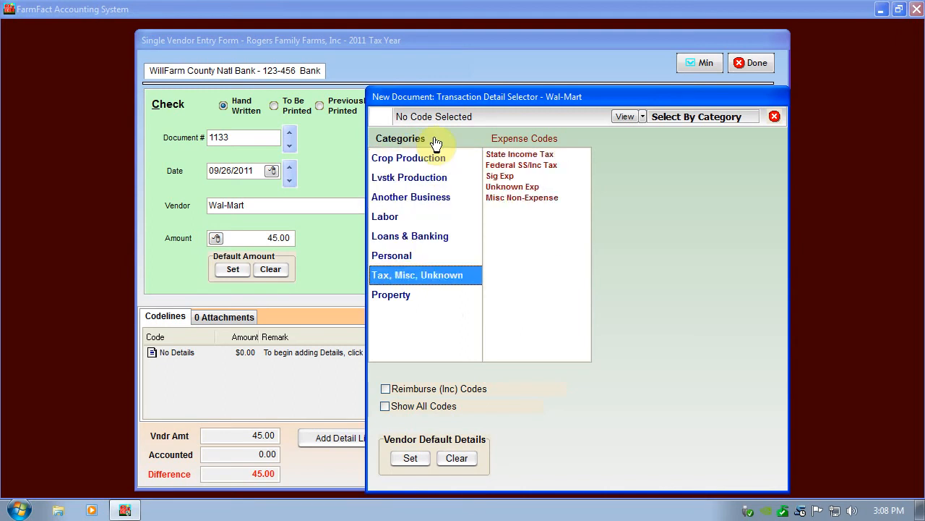
key(Up)
key(Up)
key(Down)
key(Return)
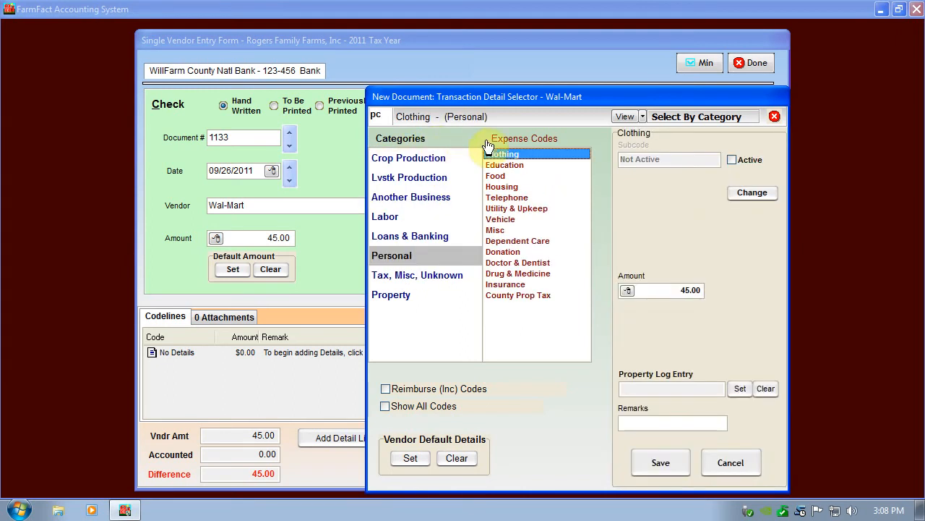
key(Down)
key(Down)
key(Return)
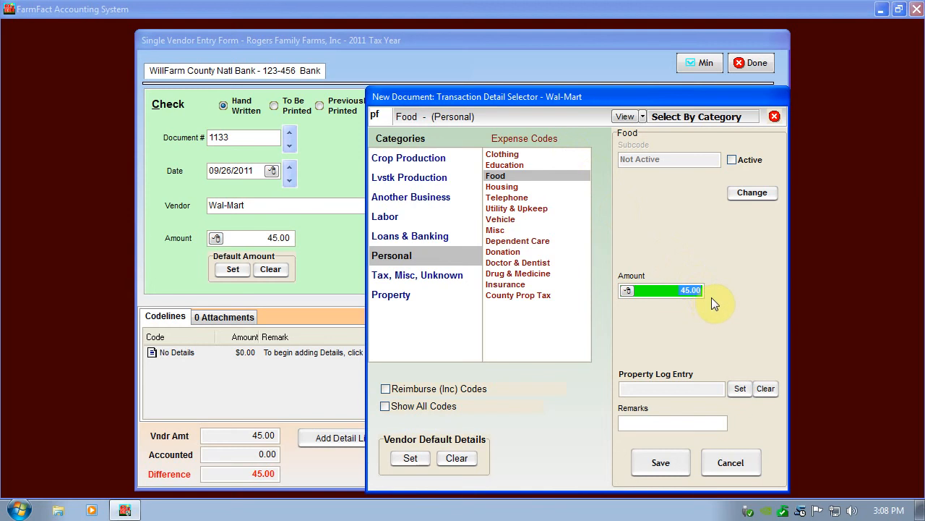
key(Return)
key(Return)
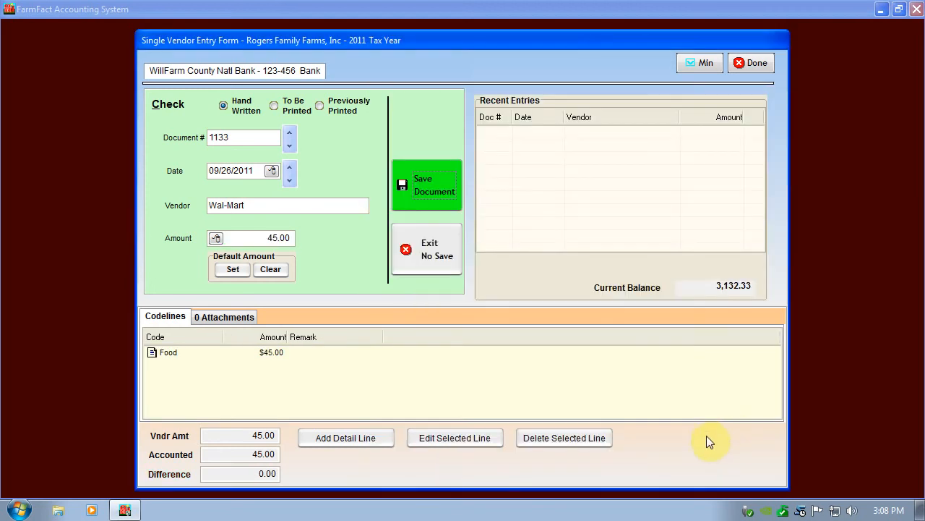
click(456, 189)
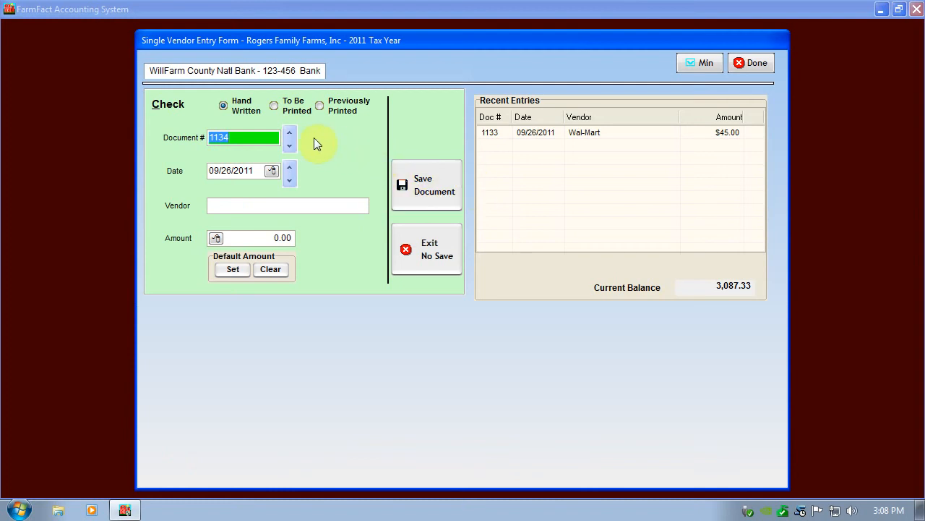
- Date the next check 09/27/2011, choose Wagner Crop Management as the vendor and set the amount to 5,000.00
key(Tab)
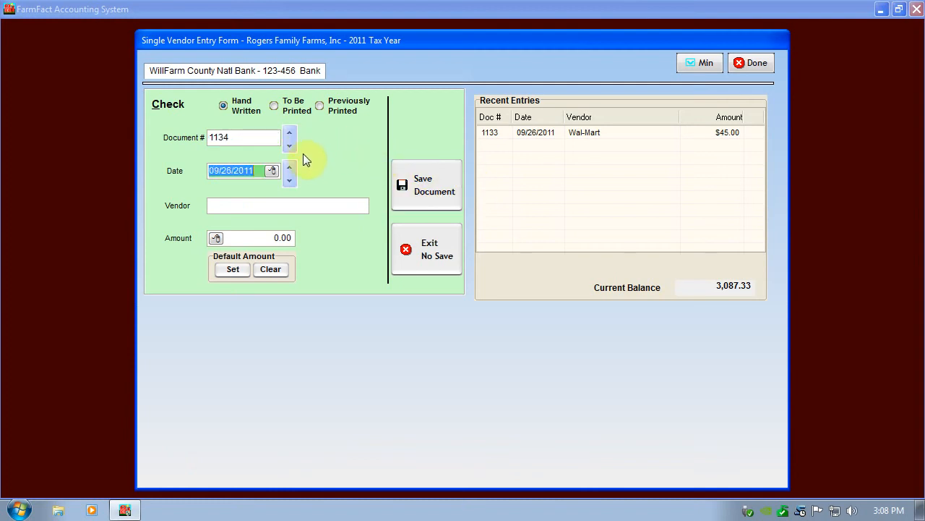
key(plus)
key(Tab)
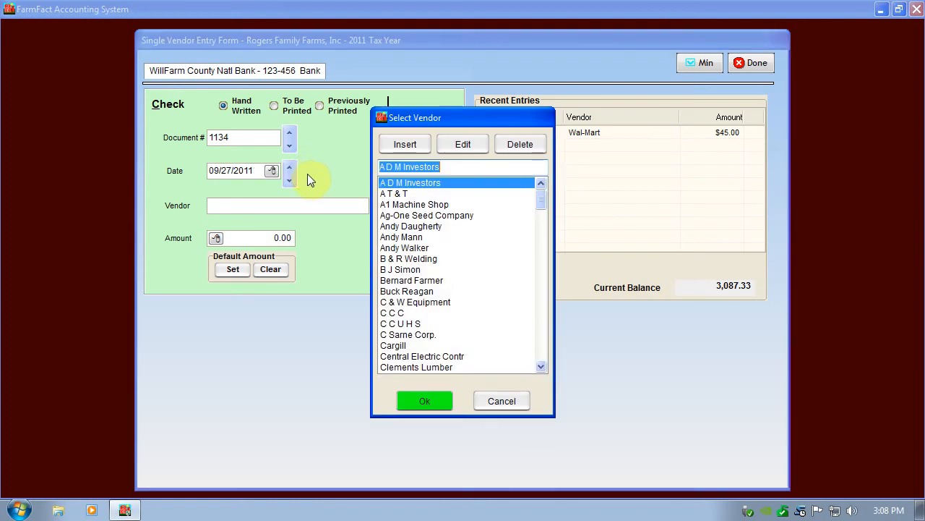
text(Wagner Crop Management)
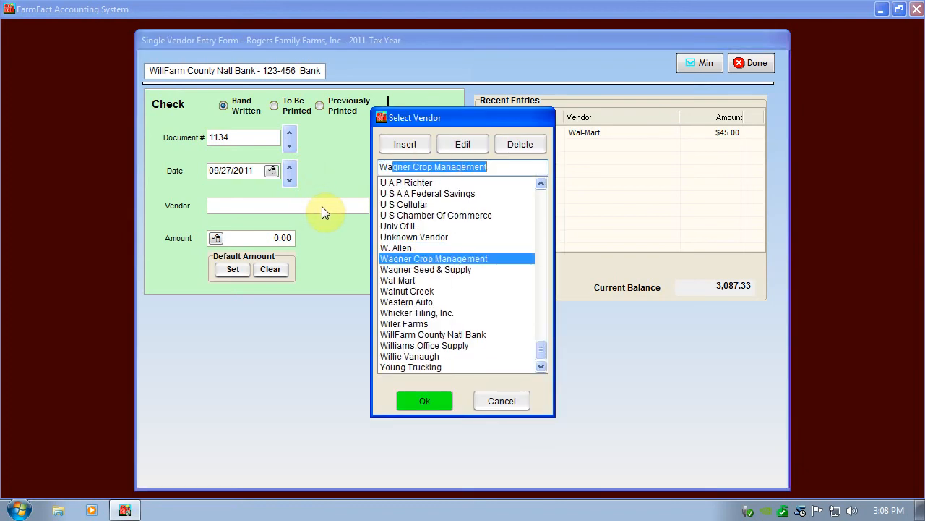
key(Return)
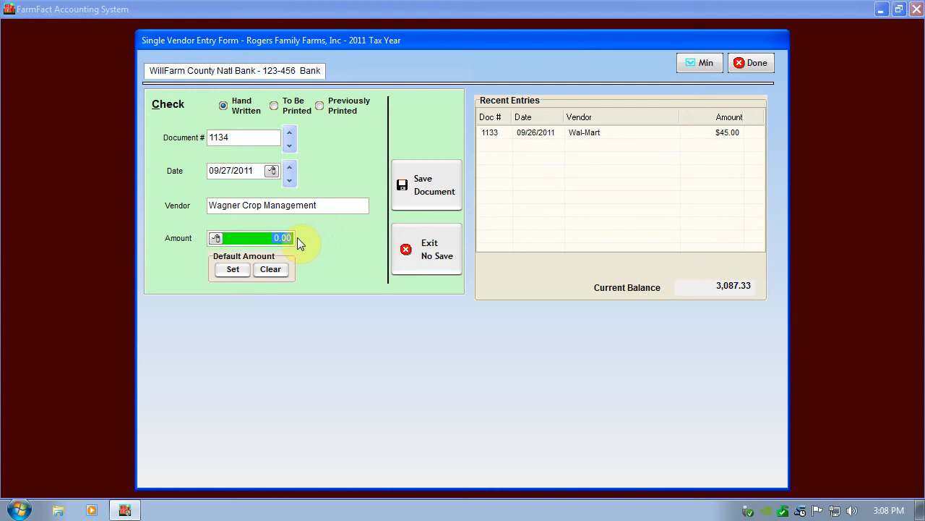
text(5,000.0)
key(Return)
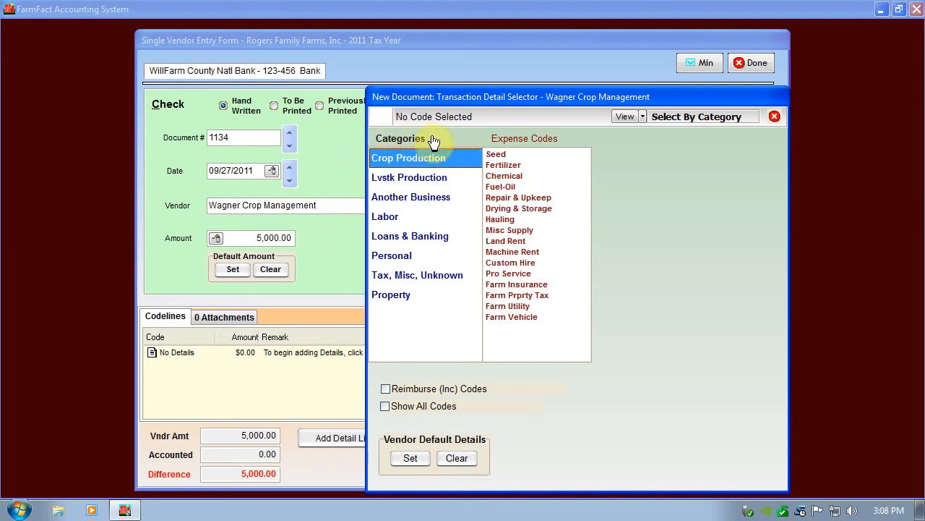
- Add a 1,000.00 detail line to the Wagner Crop Management check, coded to Seed in Crop Production
text(sd)
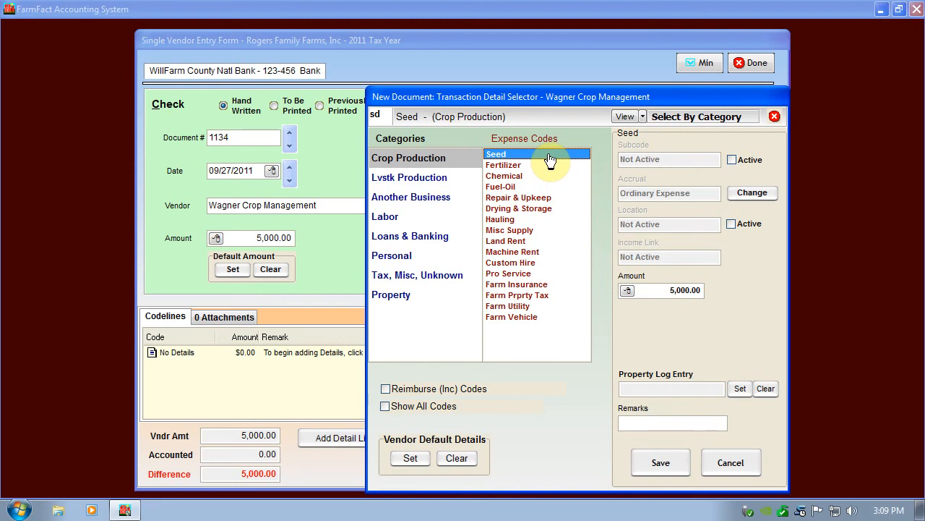
key(Down)
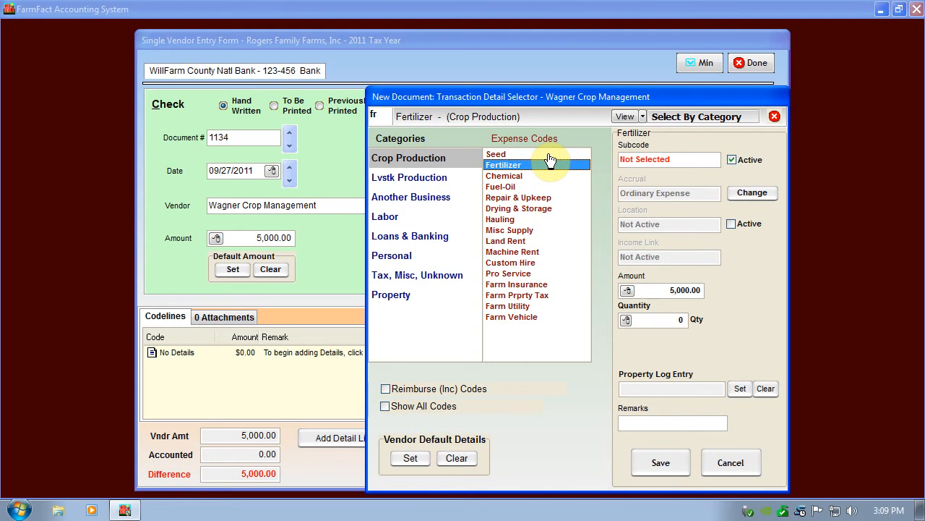
key(Down)
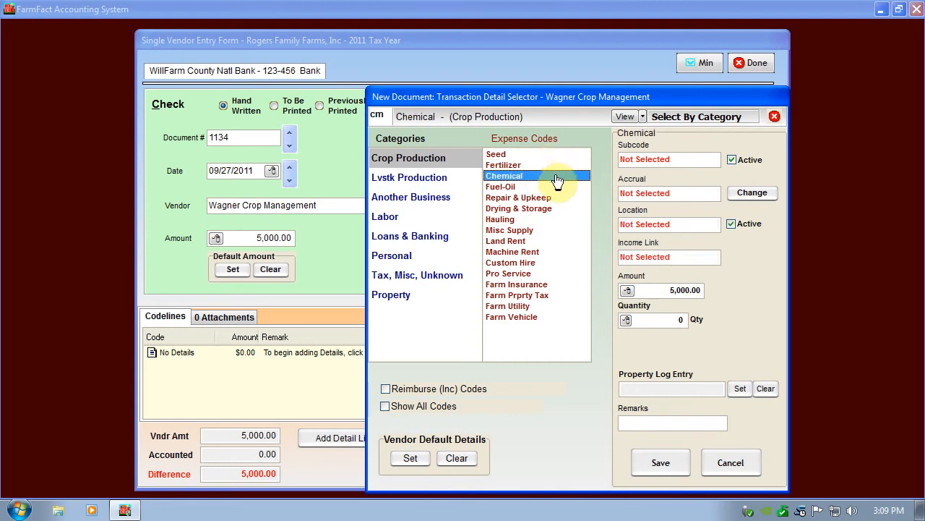
key(Down)
key(Down)
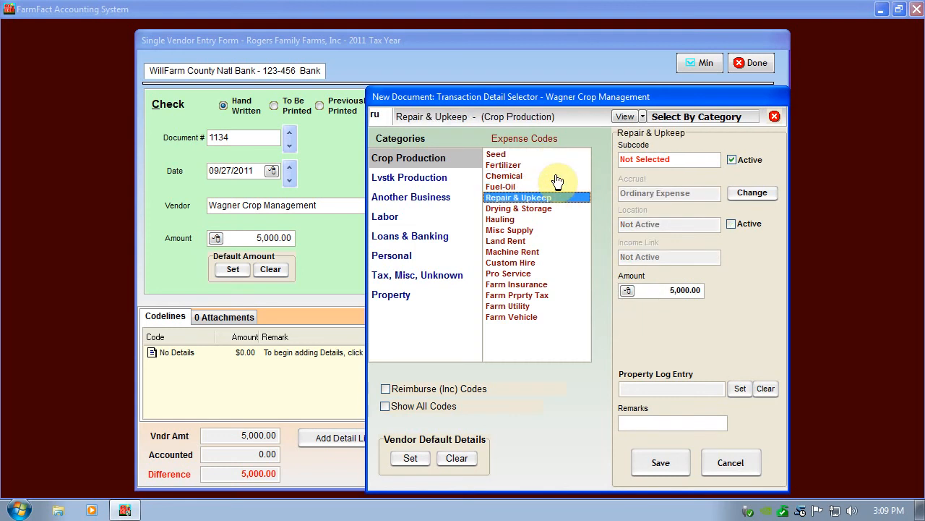
key(Up)
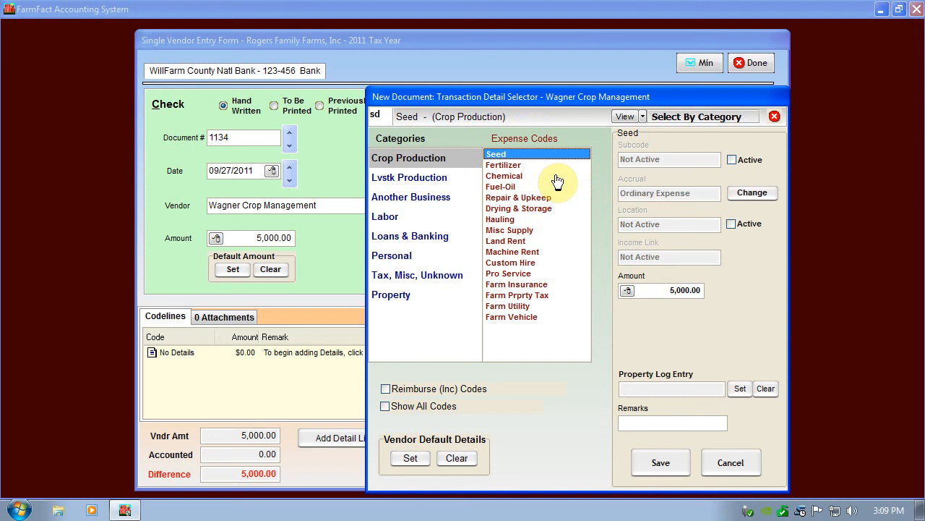
key(Return)
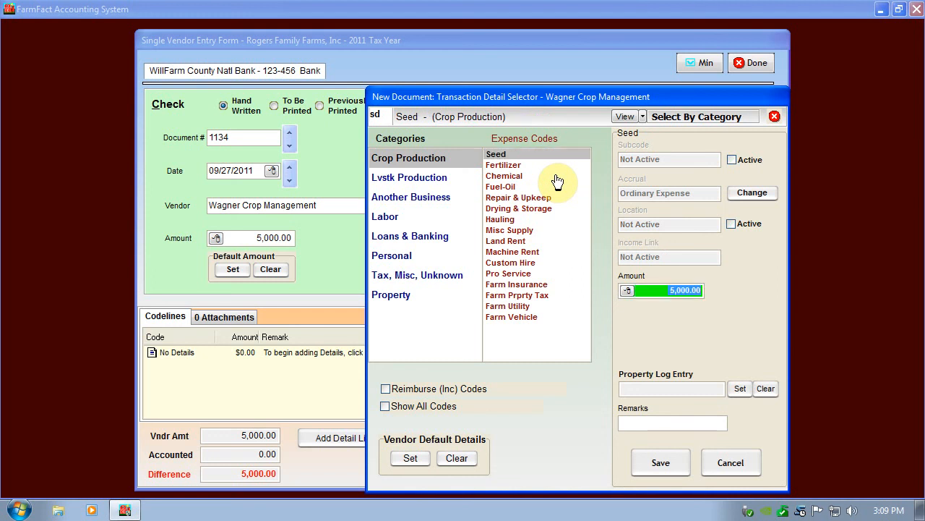
text(100.00)
key(Return)
key(Return)
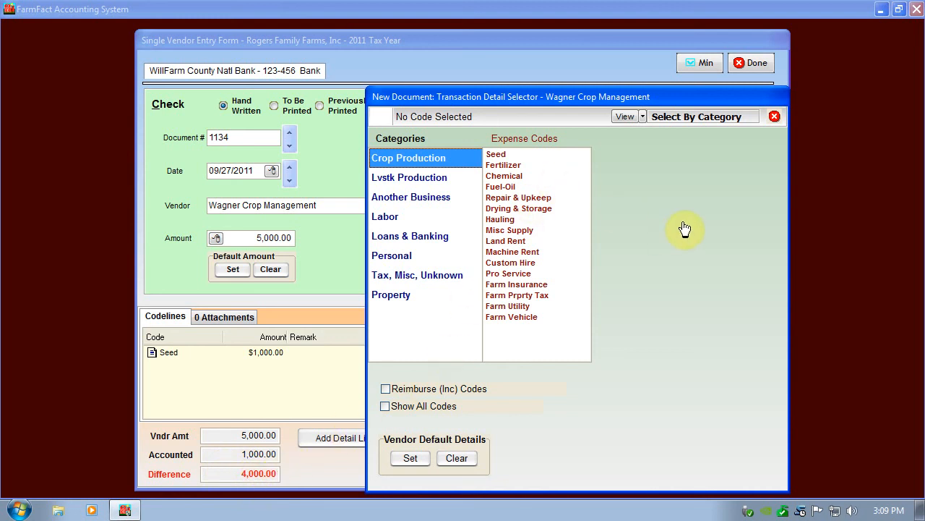
- Code the remaining 4,000.00 to Fertilizer with subcode Anhydrous 82-0-0 and quantity 20 Tn, and save the check
text(sd)
key(BackSpace)
key(BackSpace)
text(fr)
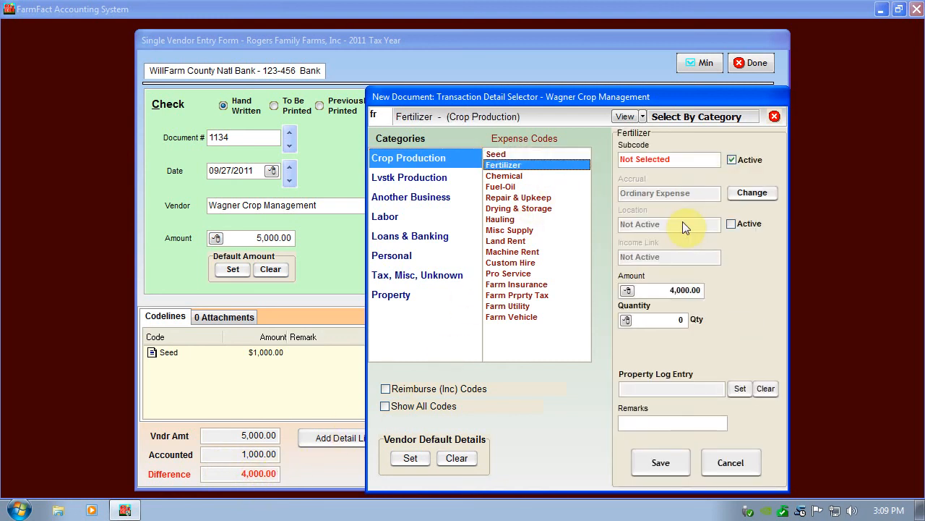
click(712, 165)
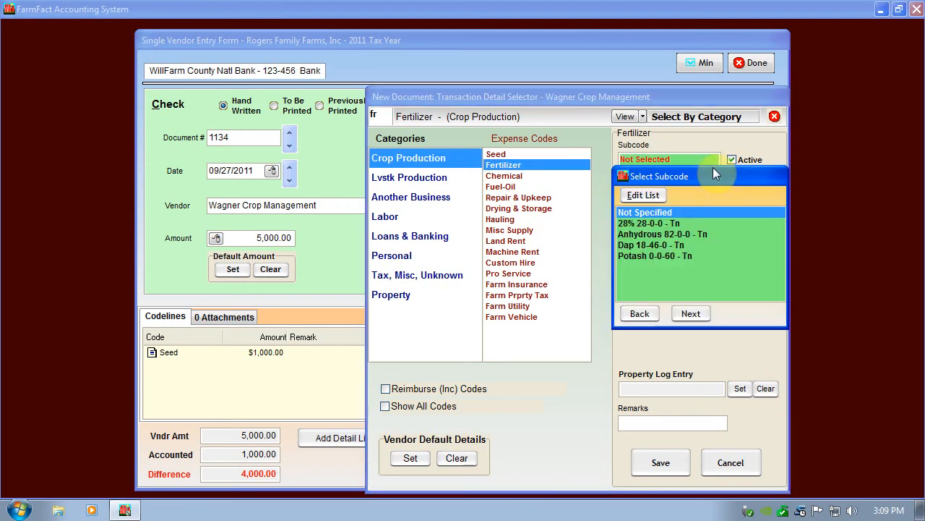
click(735, 231)
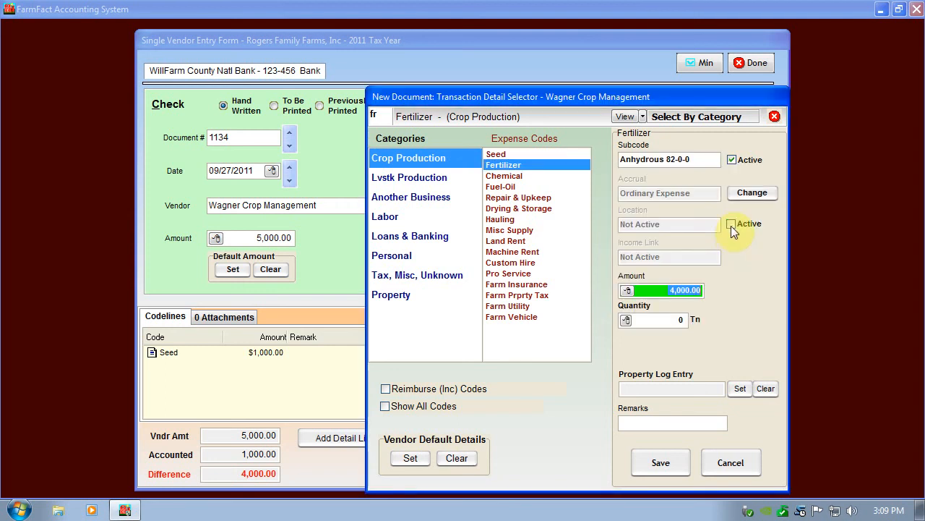
key(Tab)
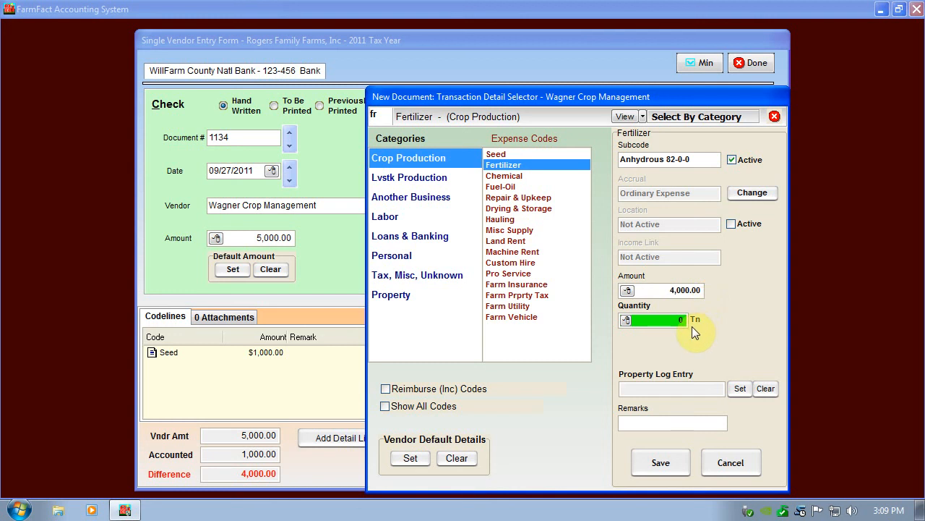
text(20)
key(Tab)
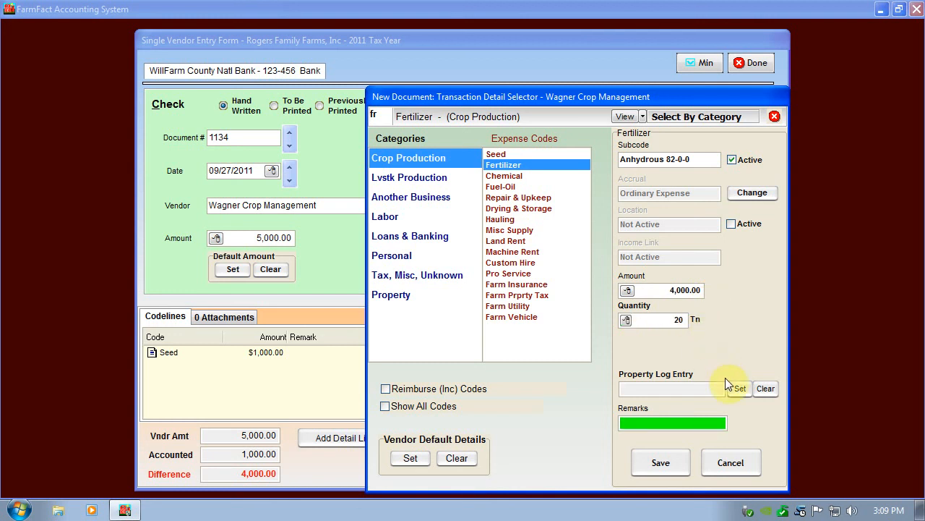
key(Return)
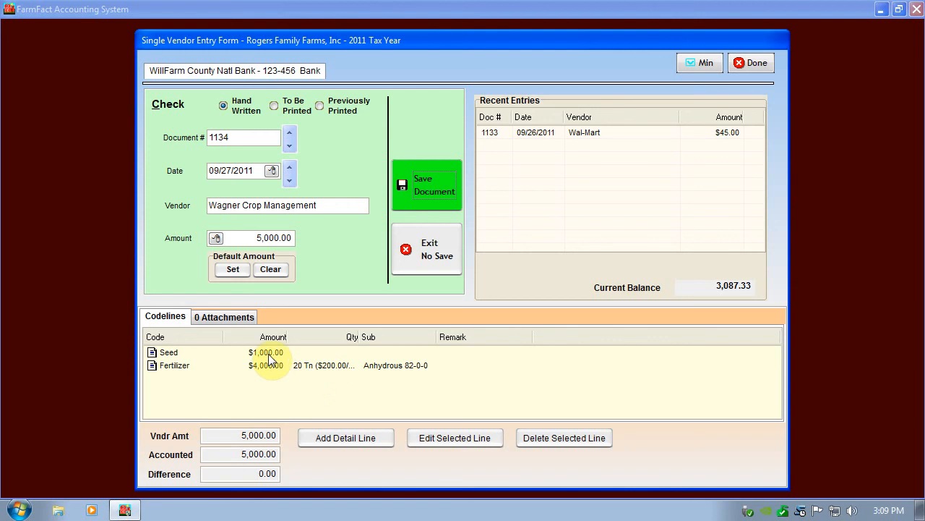
click(411, 175)
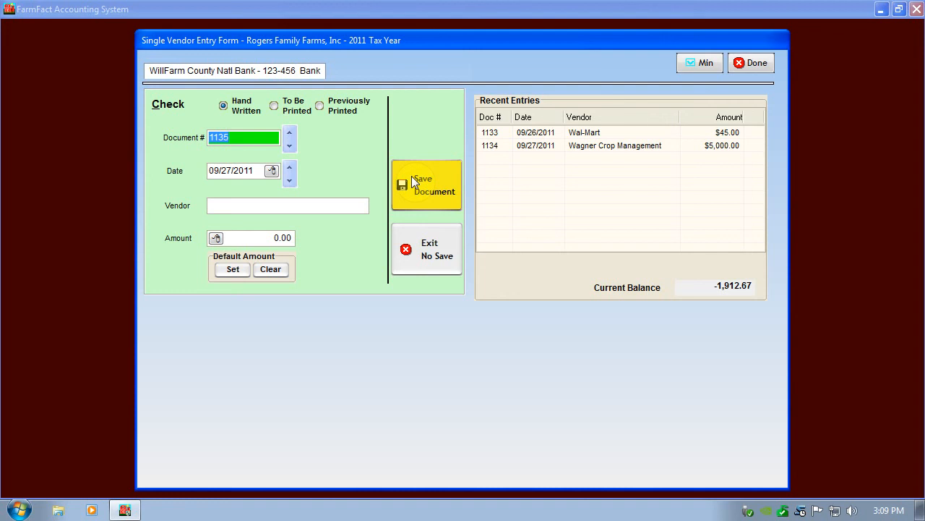
- Leave the blank check form, the bank register and the session screen to return to the control center
key(Escape)
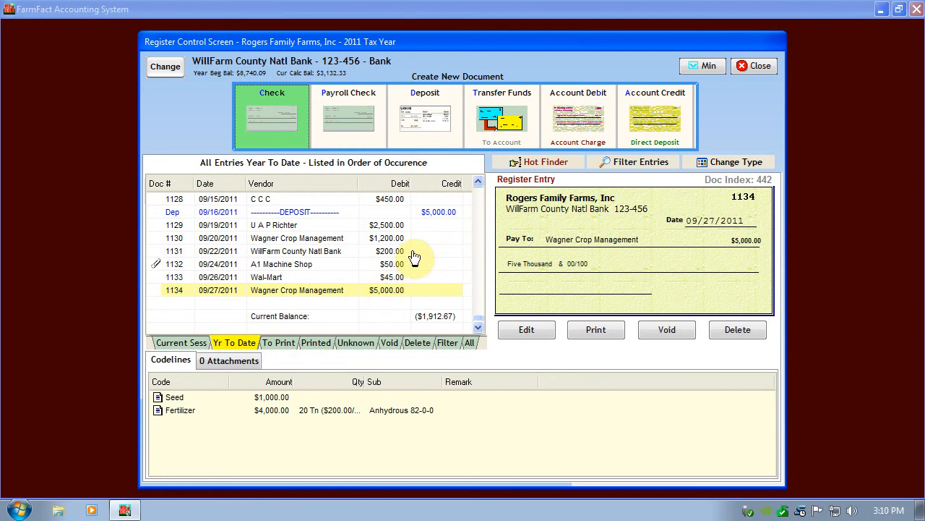
key(Escape)
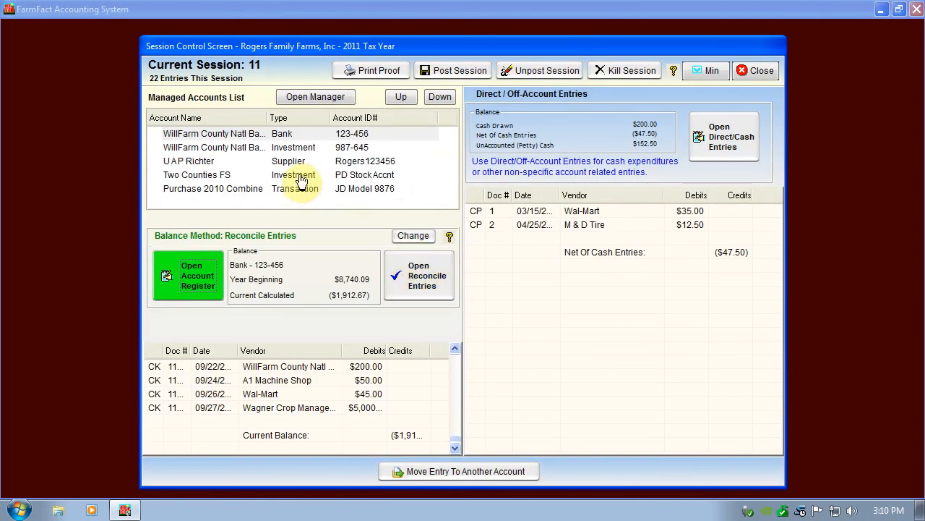
key(Escape)
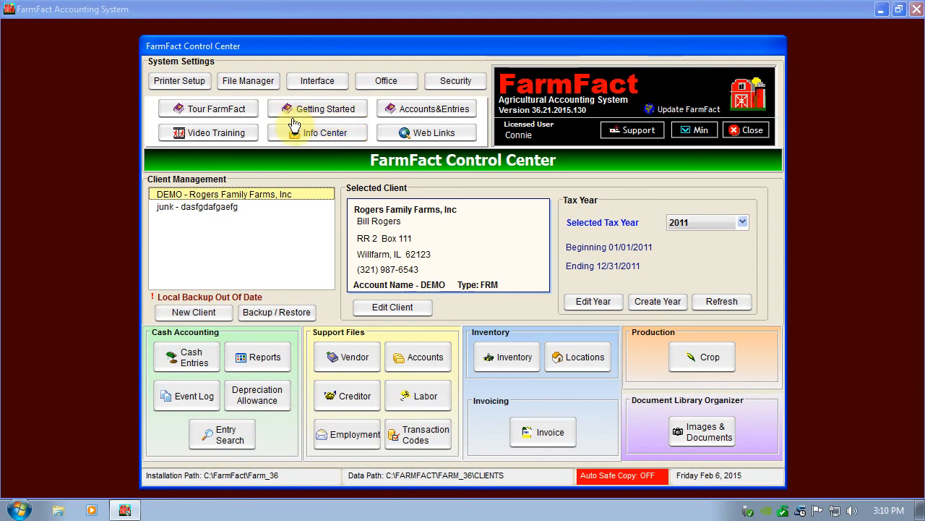
- Look over the reports offered in the Cash Report Center and close it
click(263, 359)
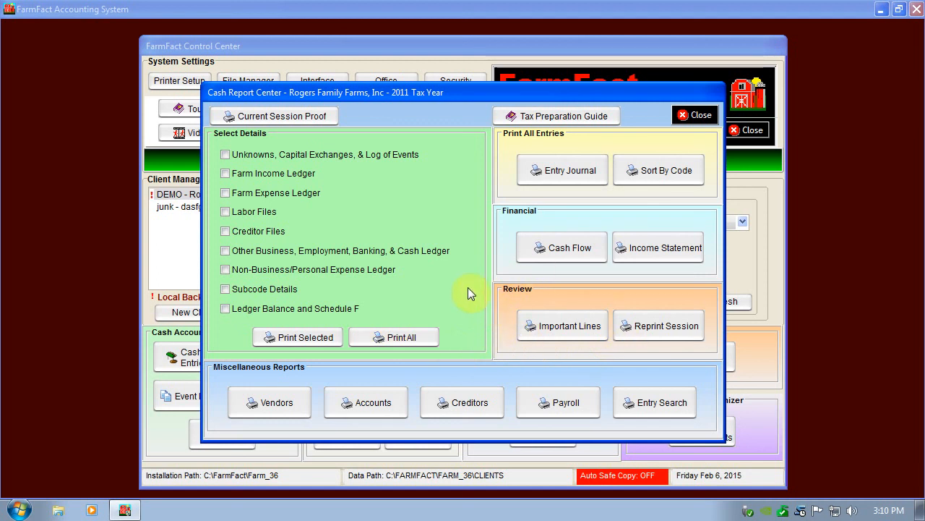
click(514, 175)
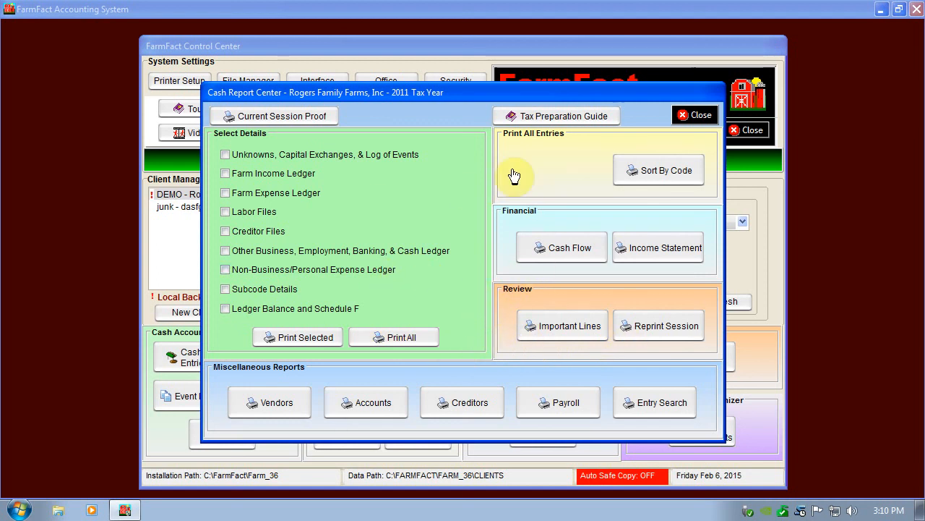
click(696, 116)
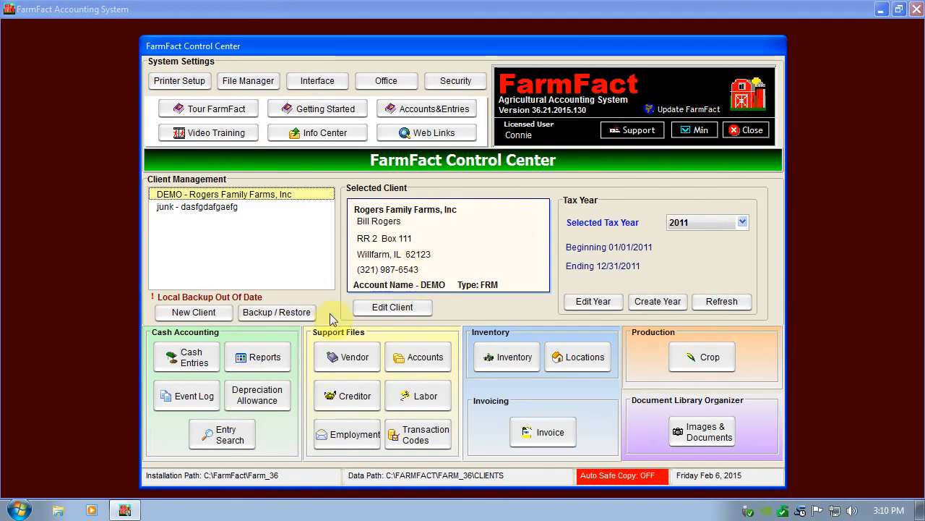
- View the farm's event log entries and the Entry Search filter options, closing each screen after viewing
click(185, 399)
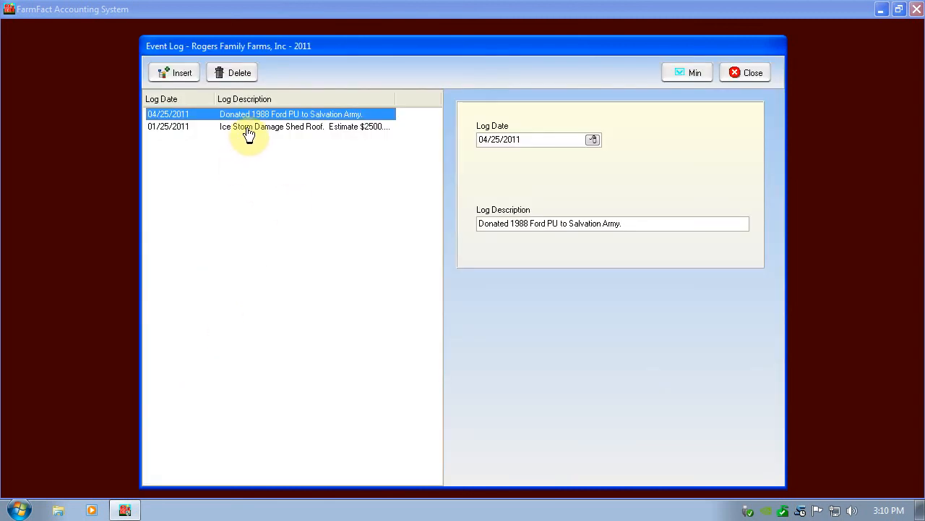
click(745, 78)
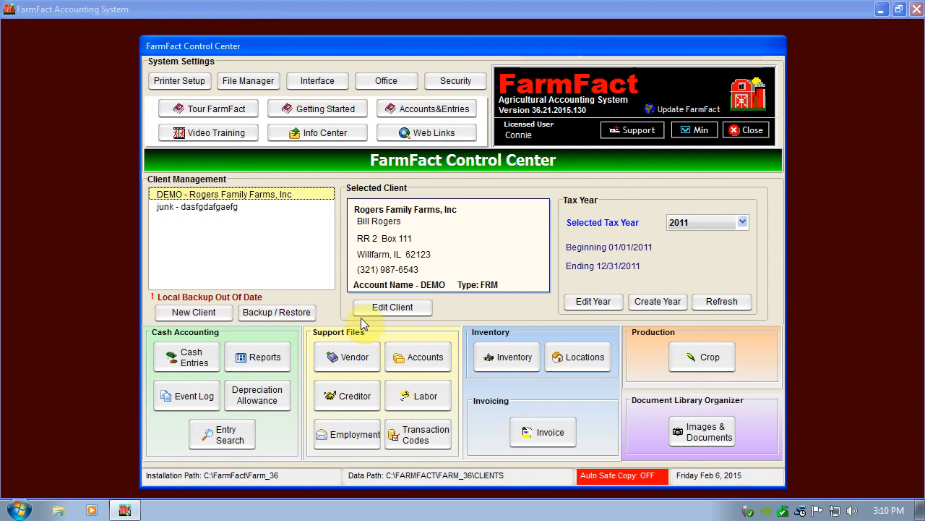
click(224, 437)
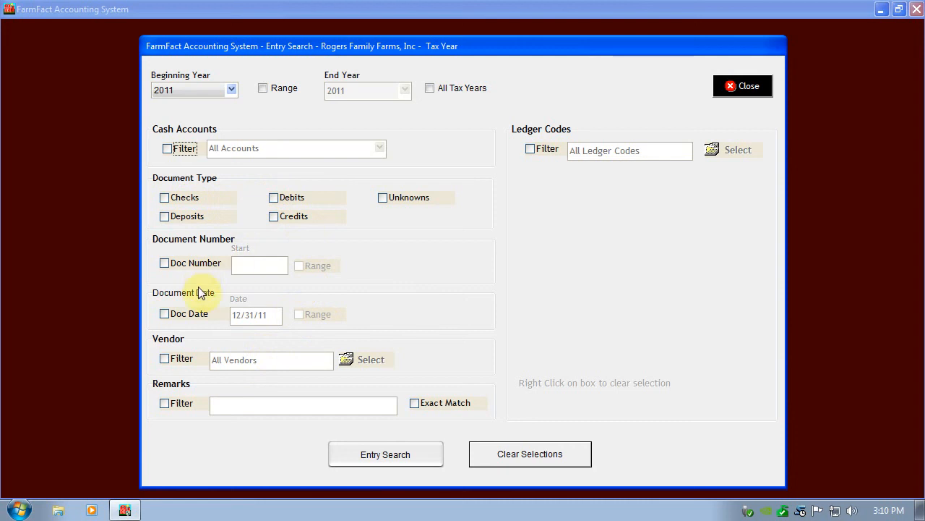
click(734, 87)
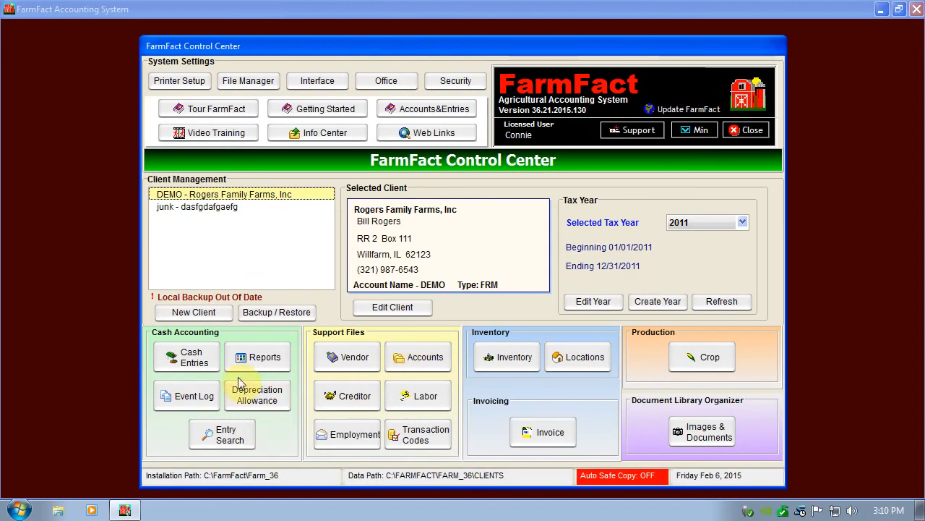